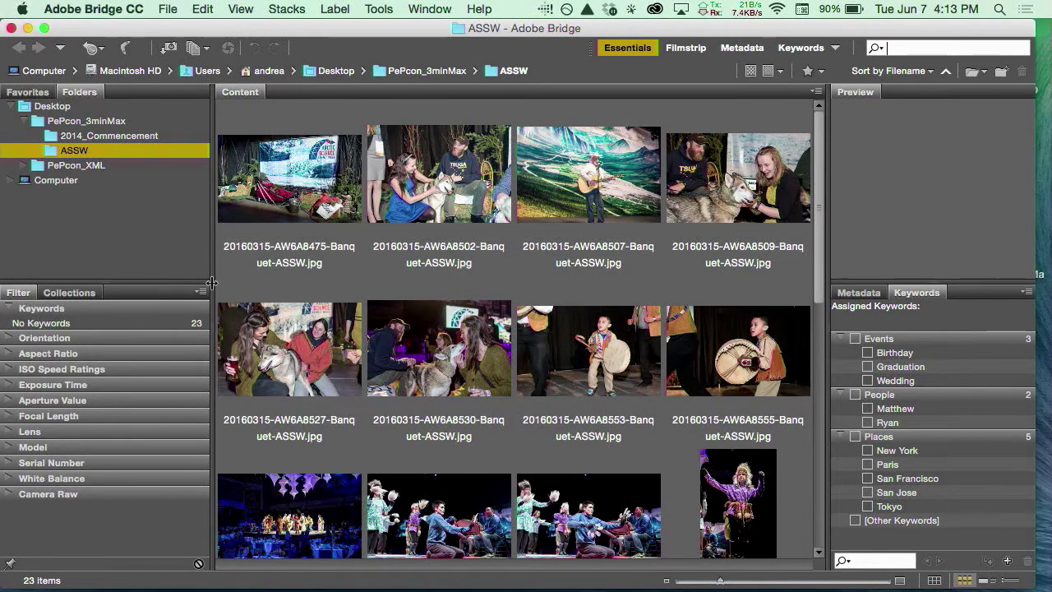
Narrow the folder pane so the ASSW photos appear five thumbnails across.
drag(213, 283, 146, 267)
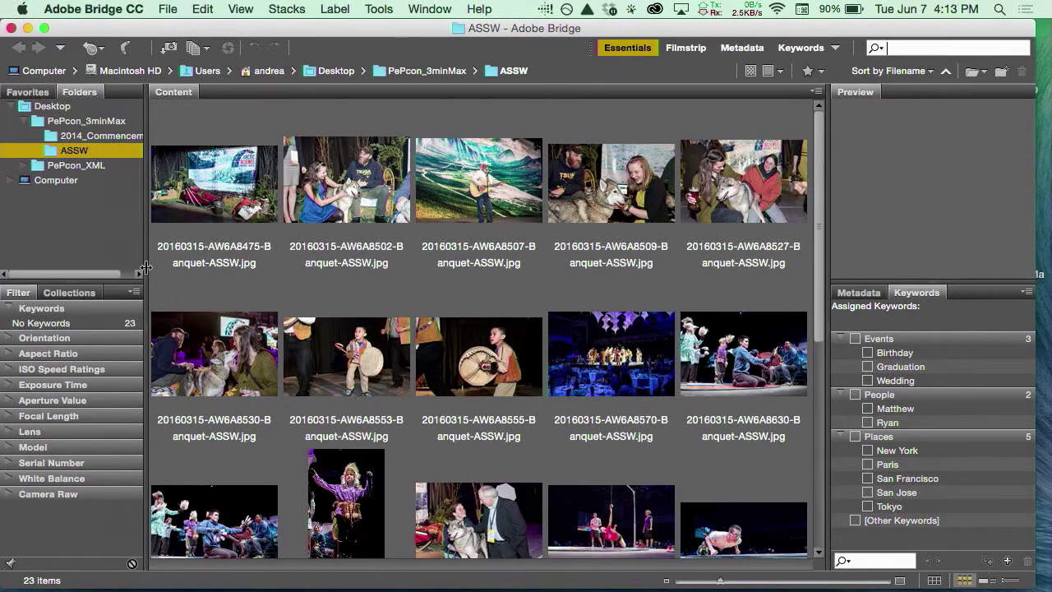
Select all 23 photos in the ASSW folder with Cmd+A.
click(238, 199)
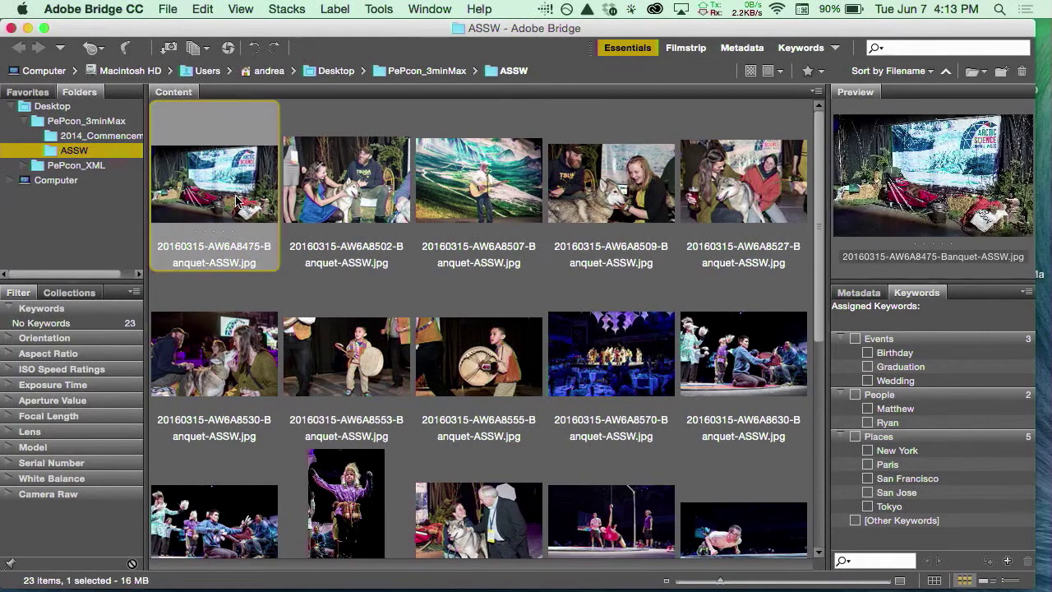
key(super+a)
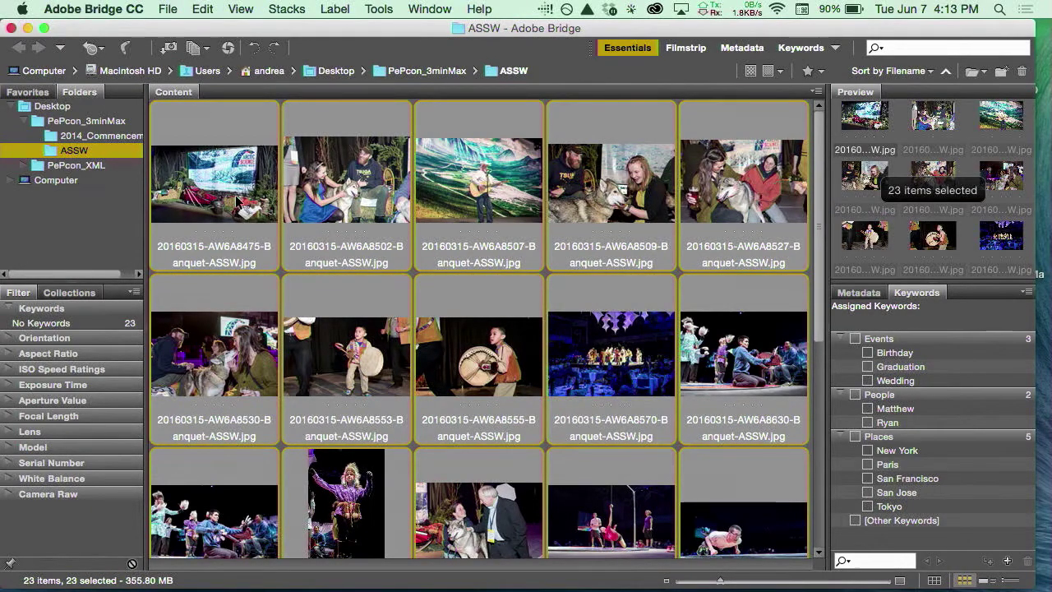
key(alt+super+r)
click(379, 9)
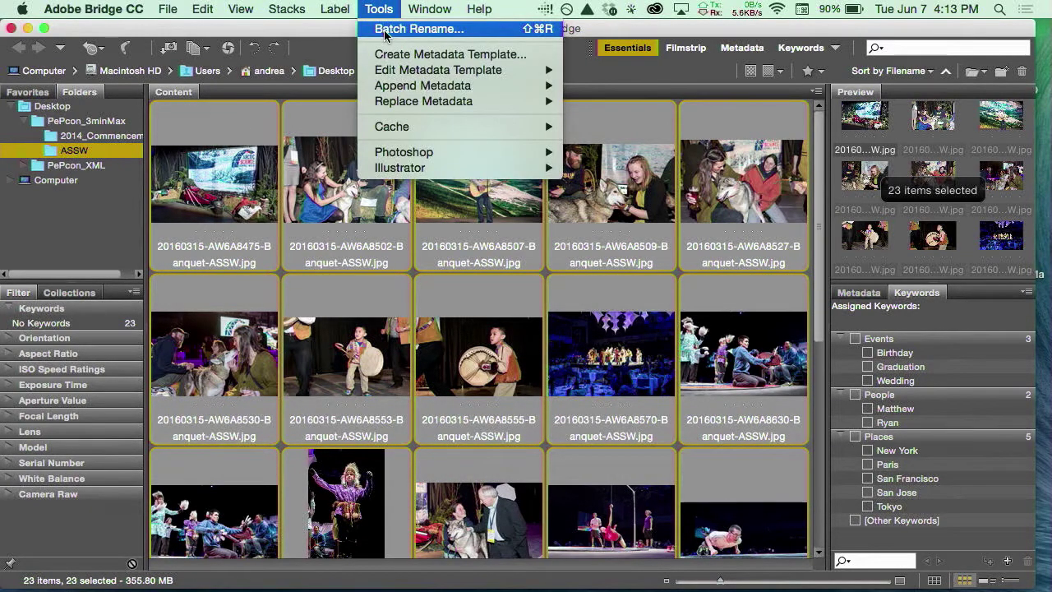
Open Batch Rename and load the Rename photos preset, previewing AAR-16-001.jpg.
click(306, 269)
key(shift+super)
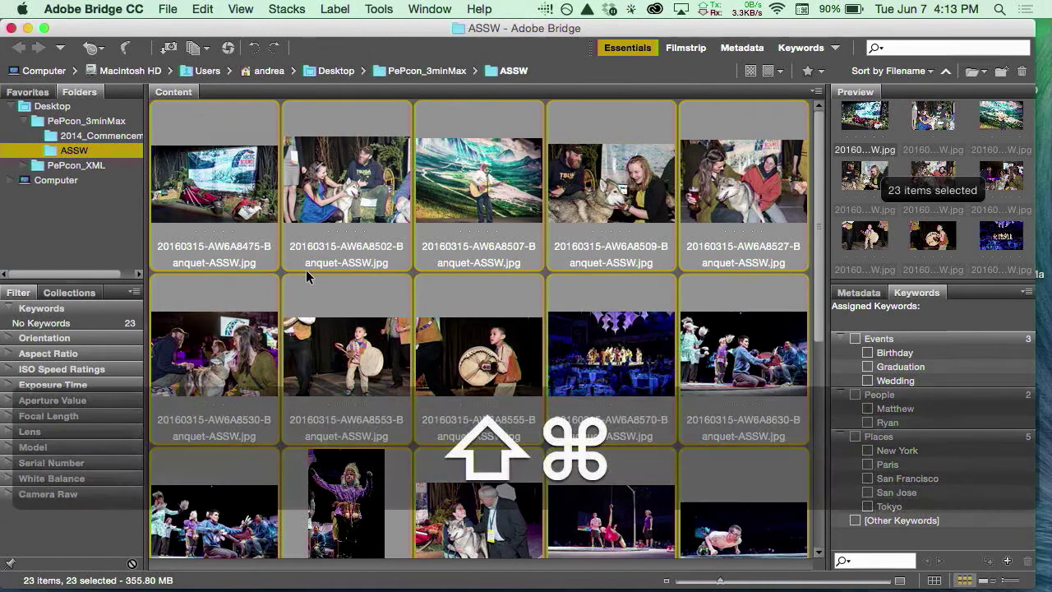
key(shift+super+r)
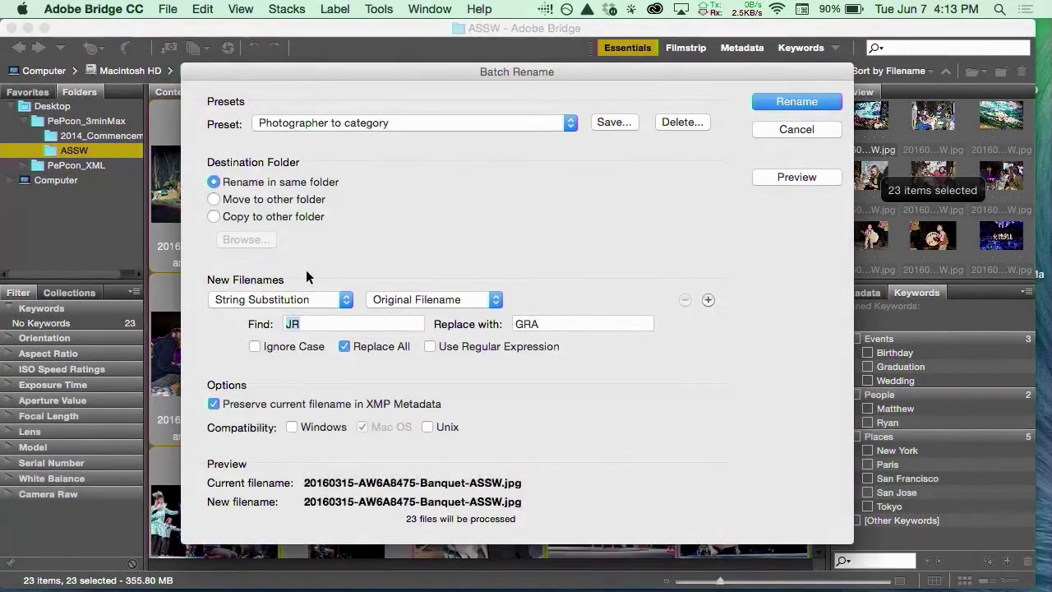
click(421, 124)
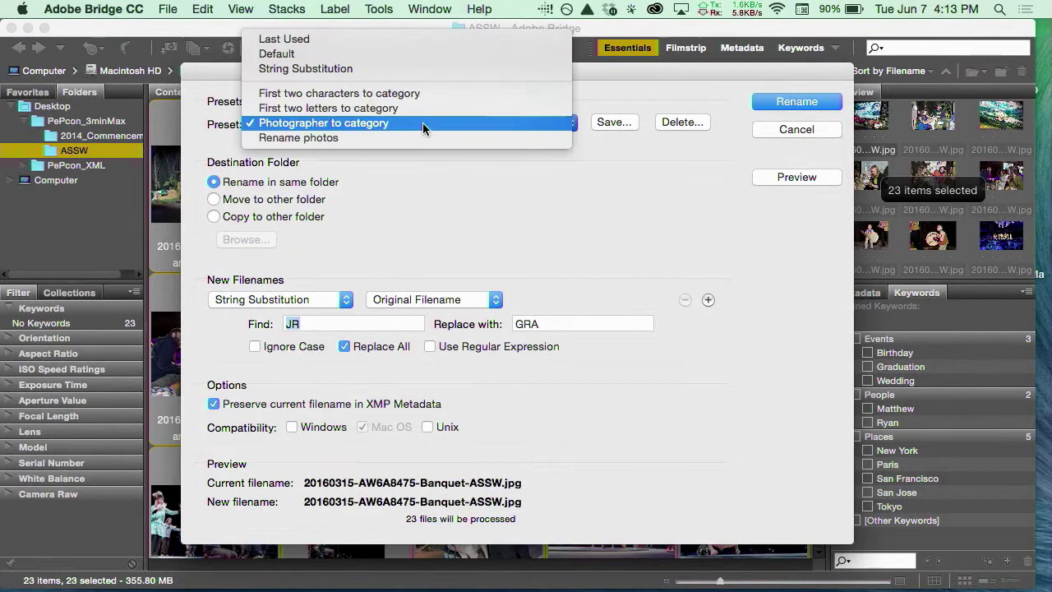
click(411, 132)
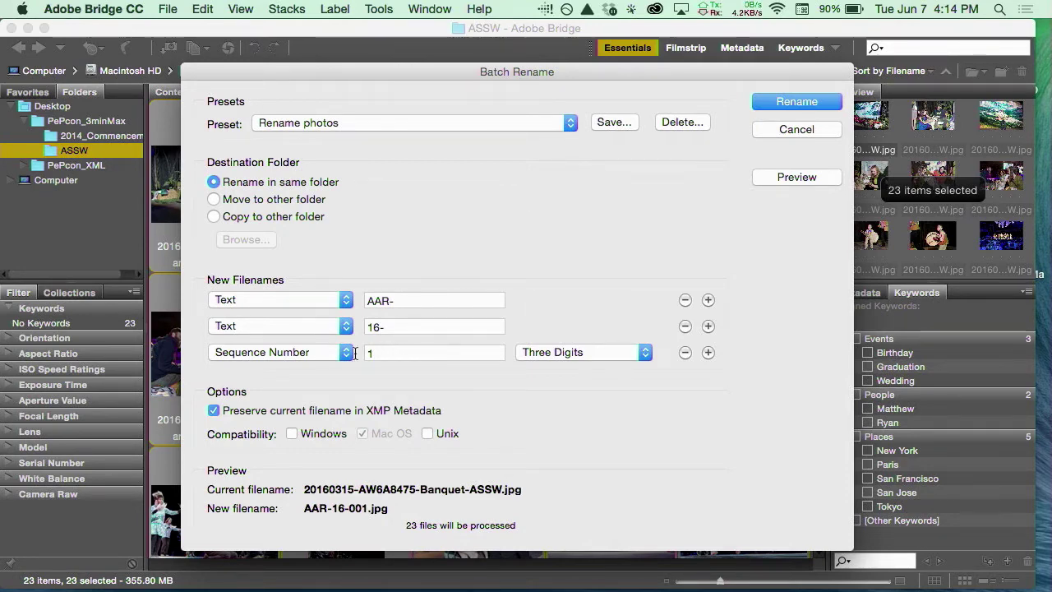
click(316, 352)
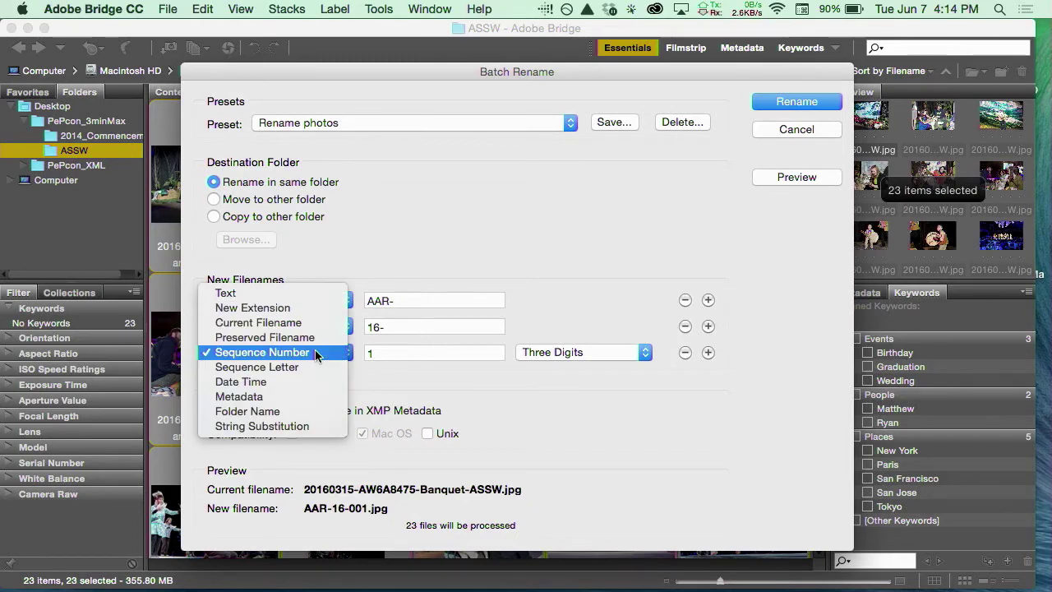
click(316, 367)
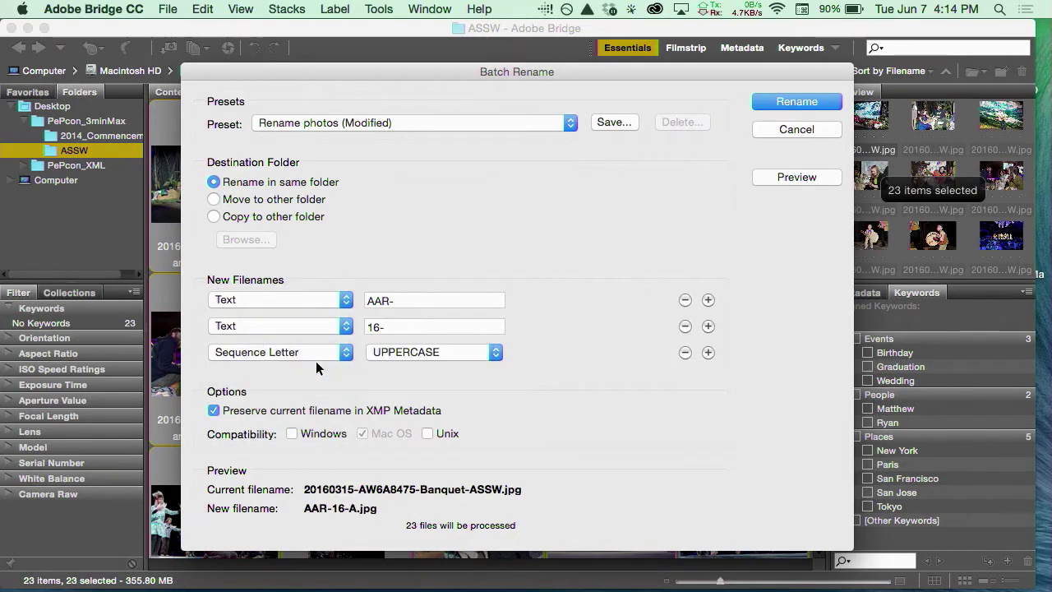
click(324, 352)
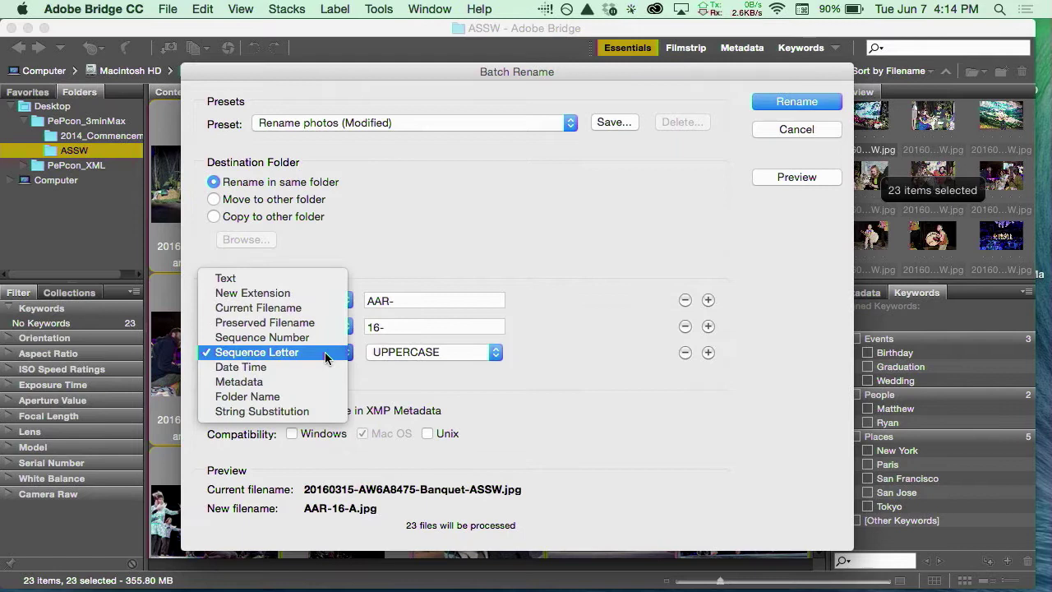
click(317, 367)
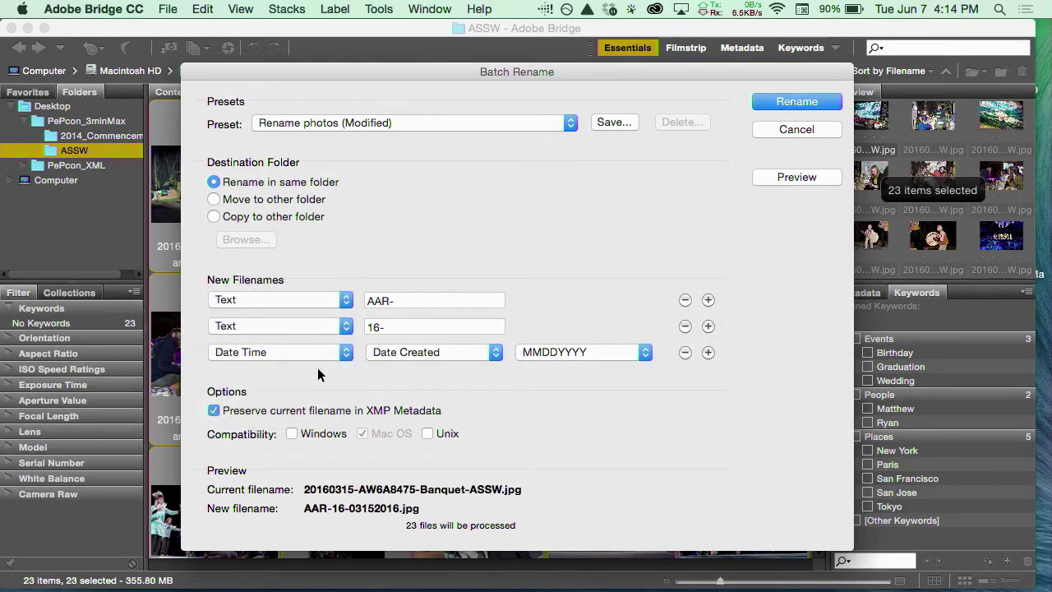
click(332, 350)
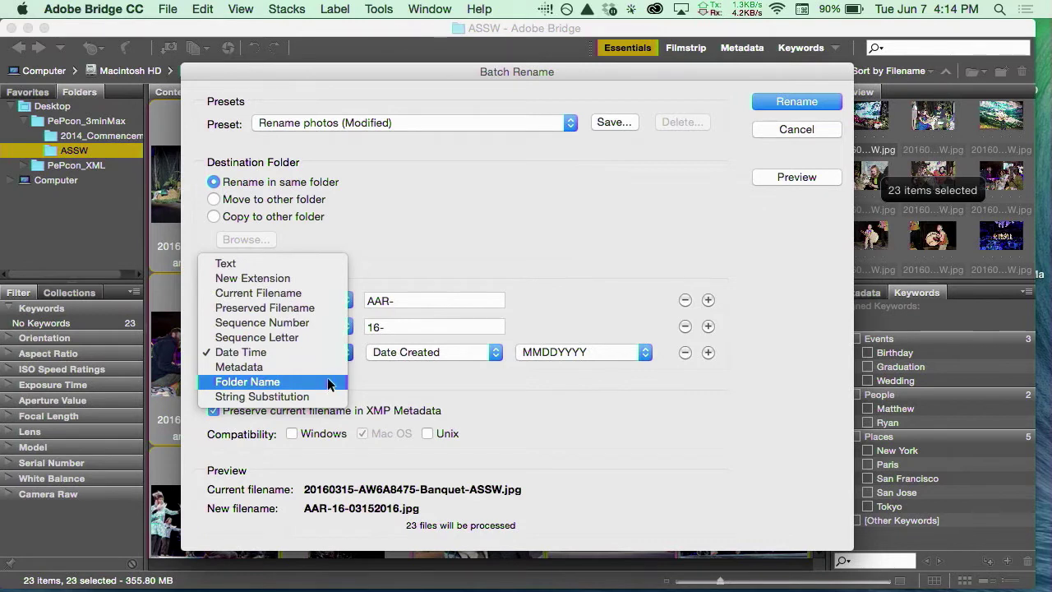
click(318, 292)
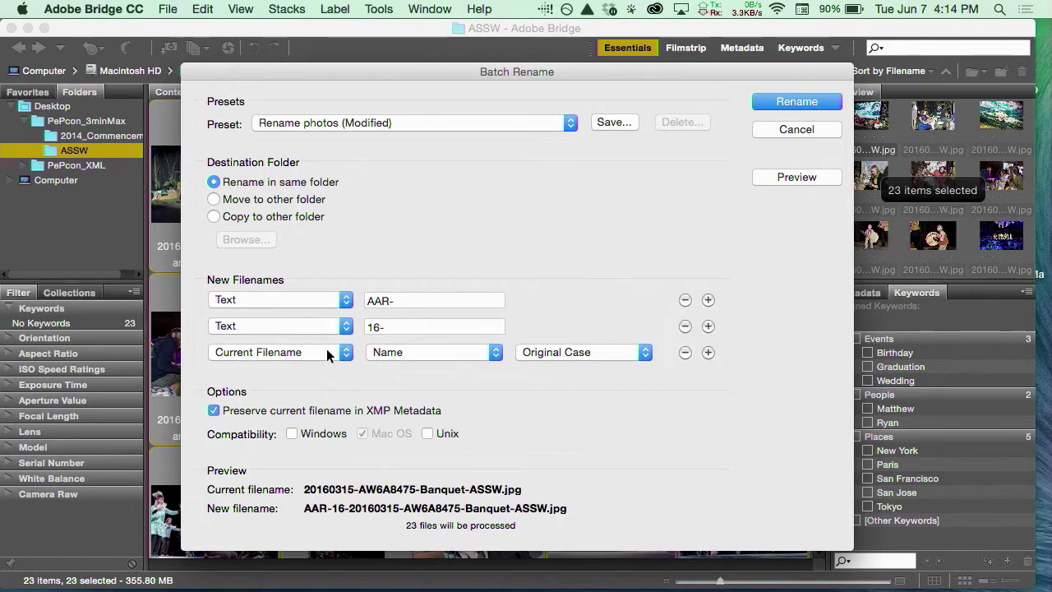
click(326, 350)
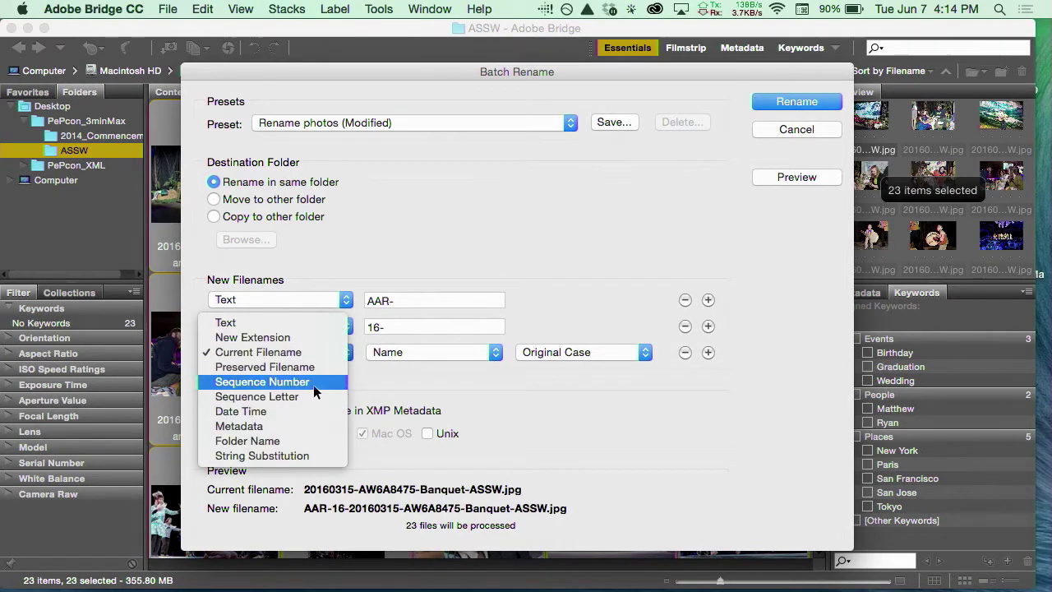
click(313, 383)
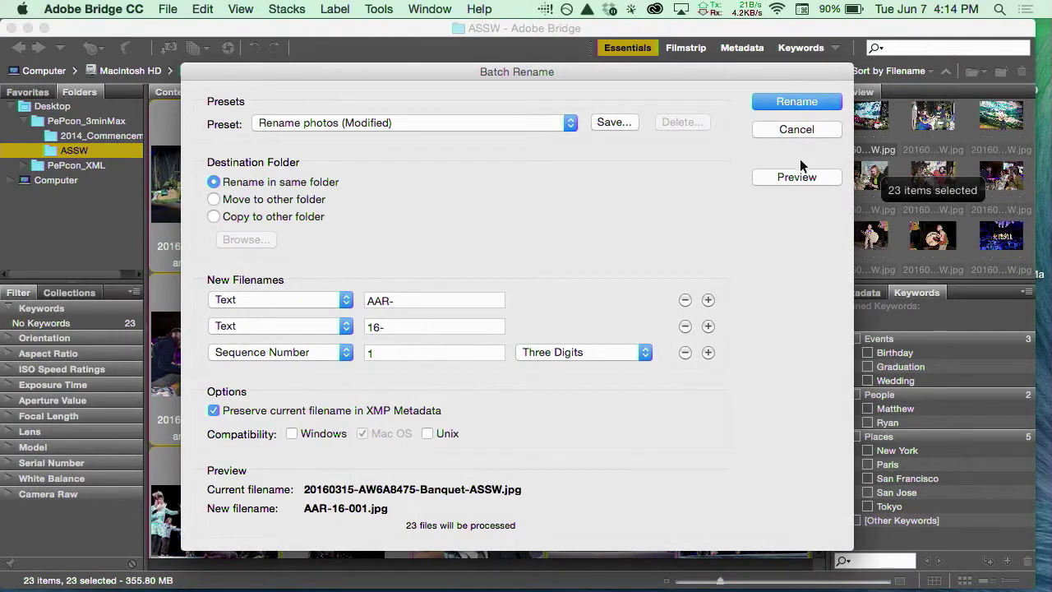
click(798, 178)
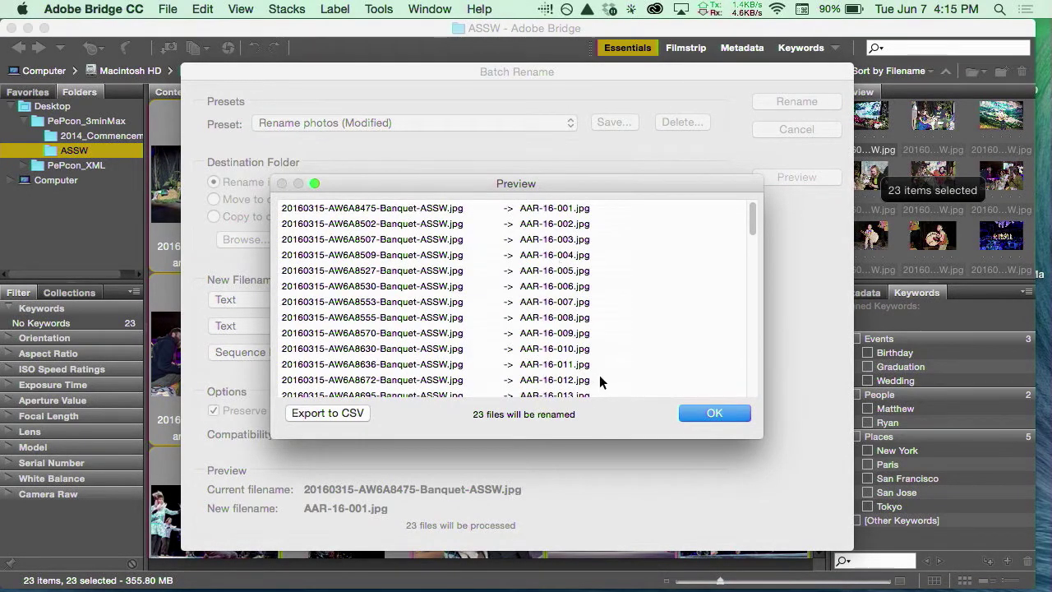
click(708, 413)
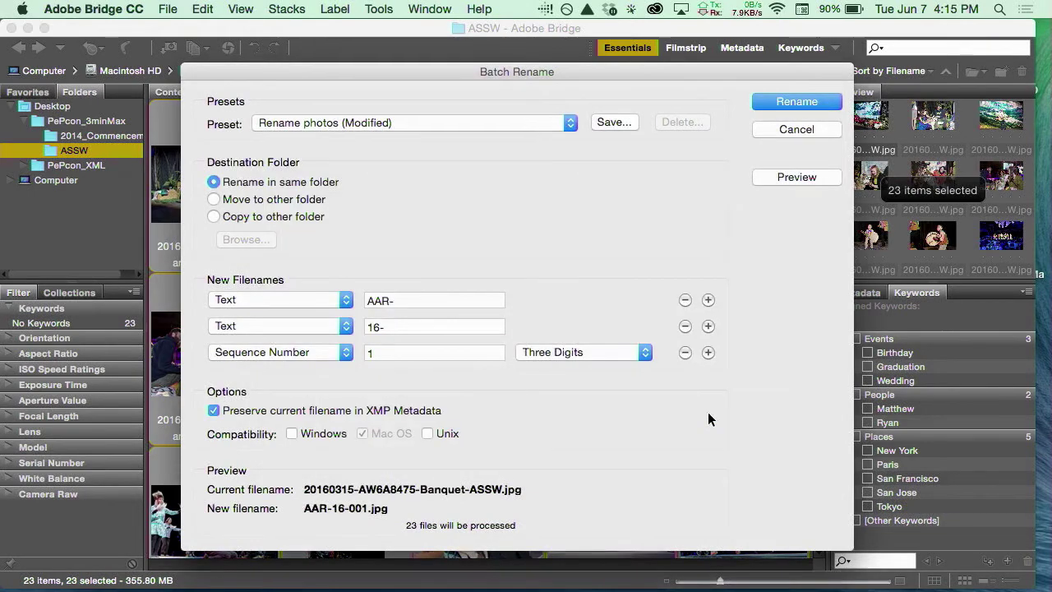
Rename the 23 ASSW photos to AAR-16-001.jpg onward, then open the 2014_Commencement folder.
click(797, 98)
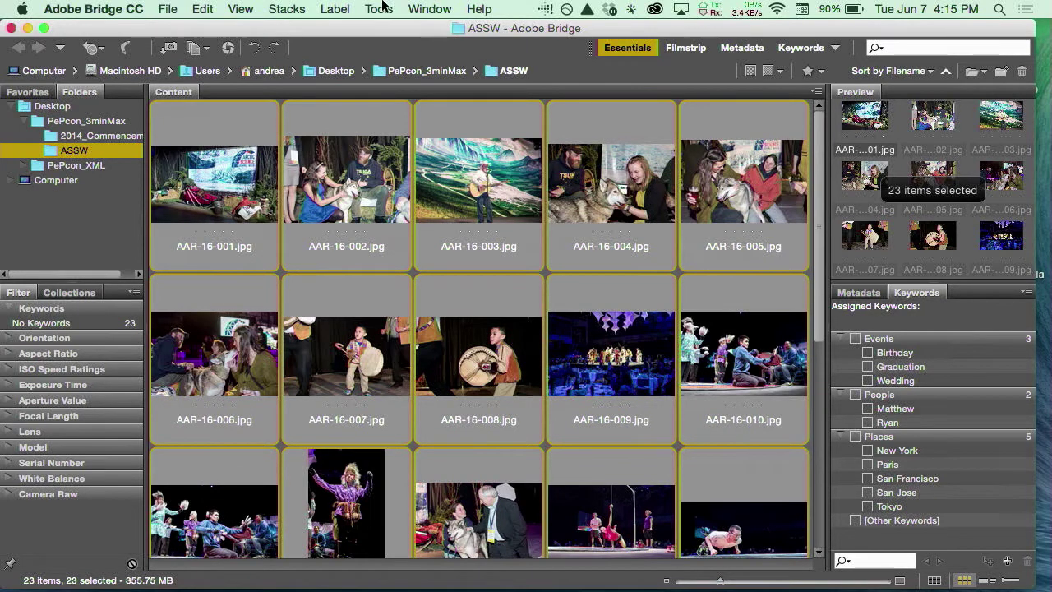
click(383, 7)
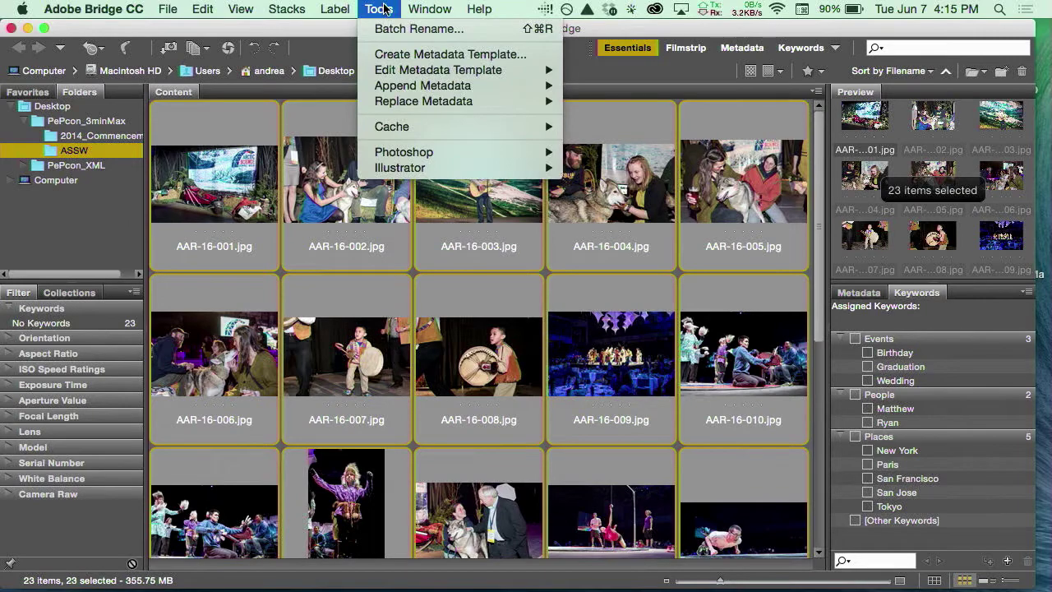
click(391, 10)
click(115, 136)
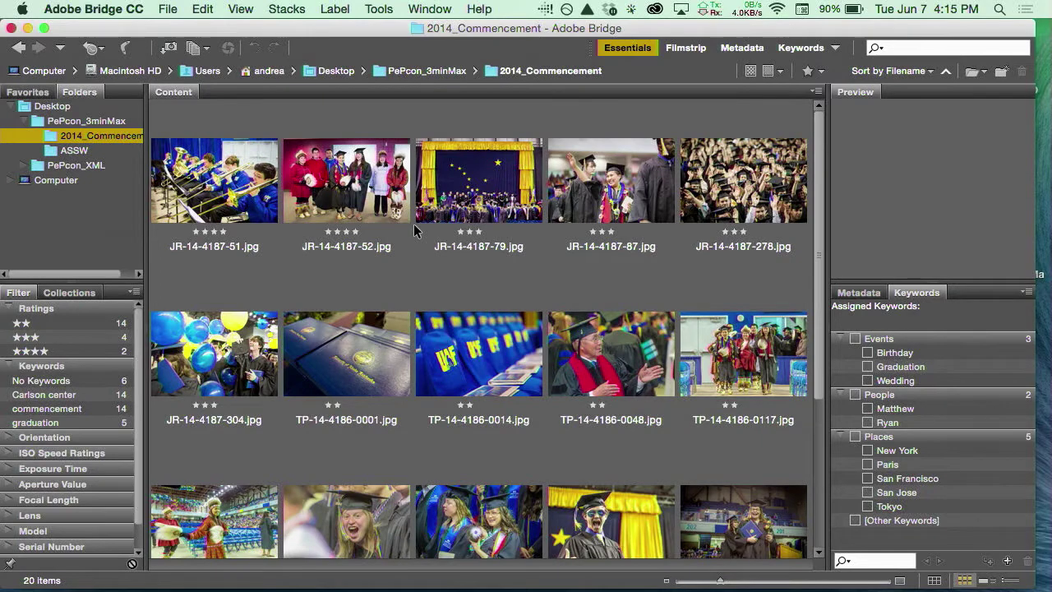
Select all 20 commencement photos and open Batch Rename from the Tools menu.
click(379, 8)
click(359, 173)
click(359, 172)
key(super+a)
key(super+a)
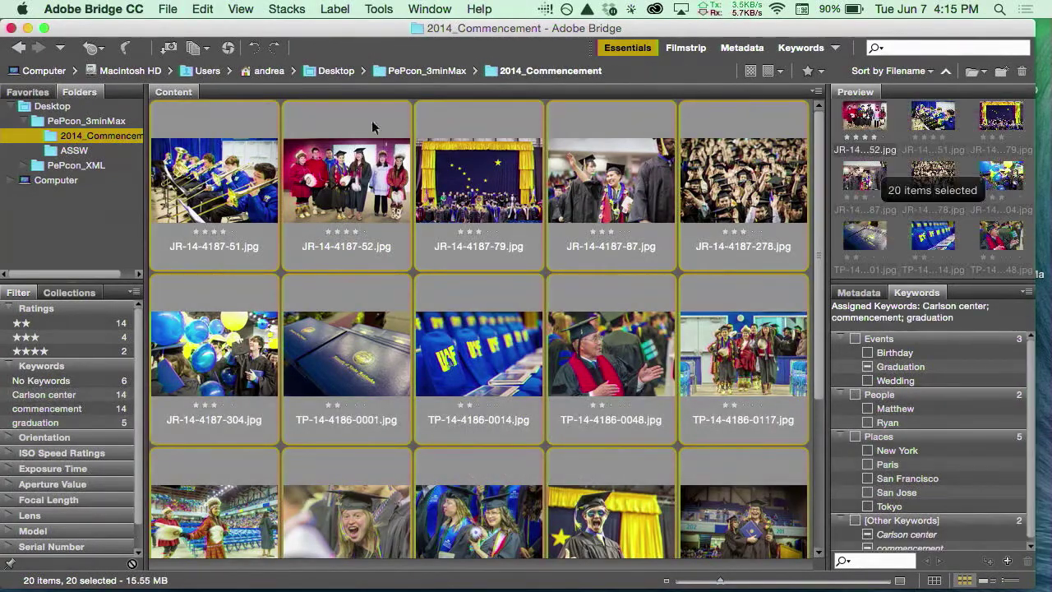
click(378, 8)
click(411, 29)
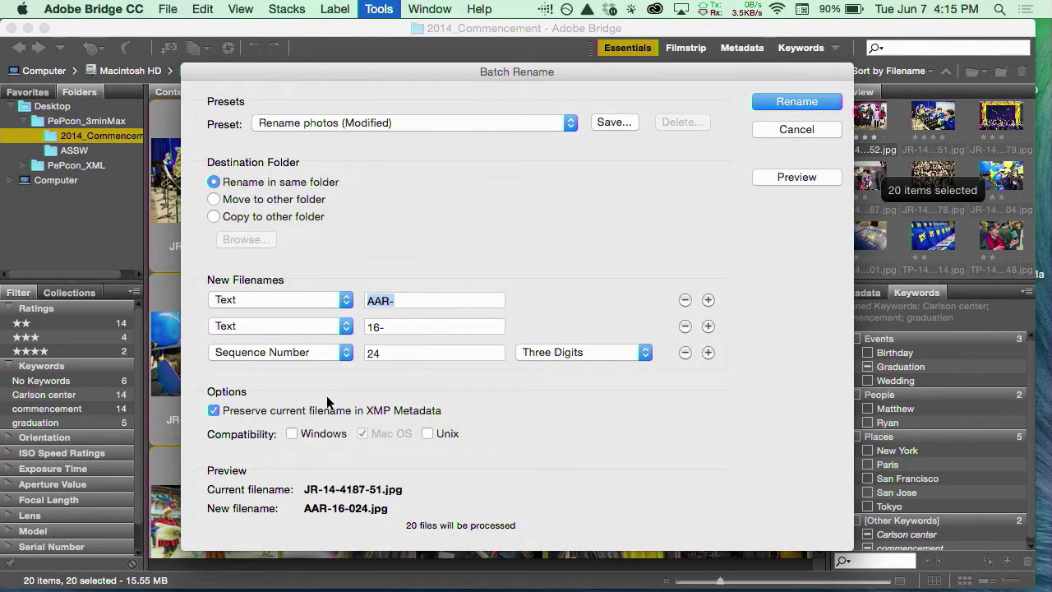
Load the First two letters to category preset, replacing ^[A-Z][A-Z] with GRA by regex.
click(707, 327)
click(498, 124)
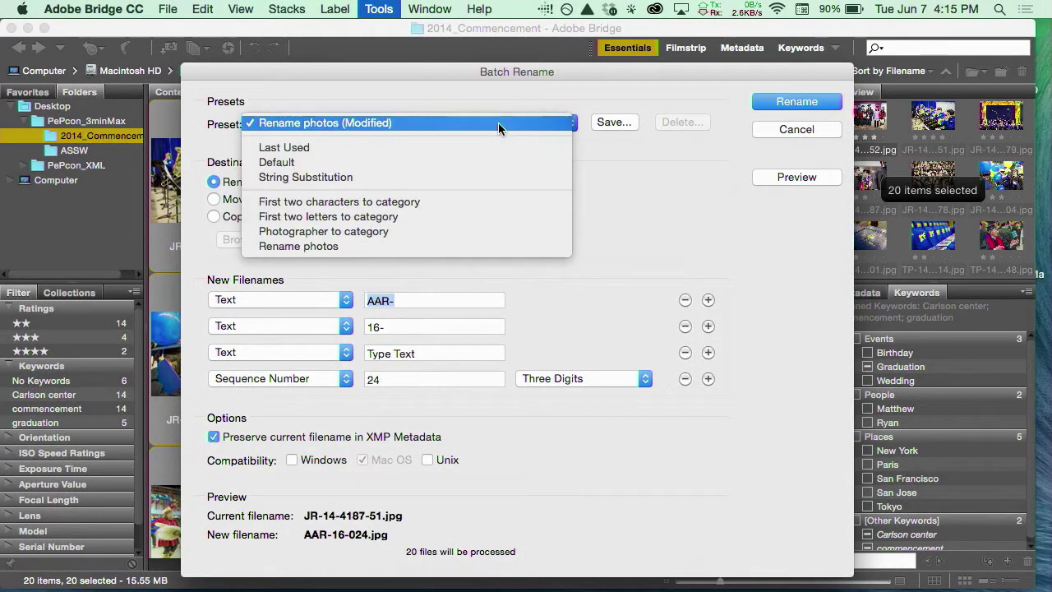
click(471, 230)
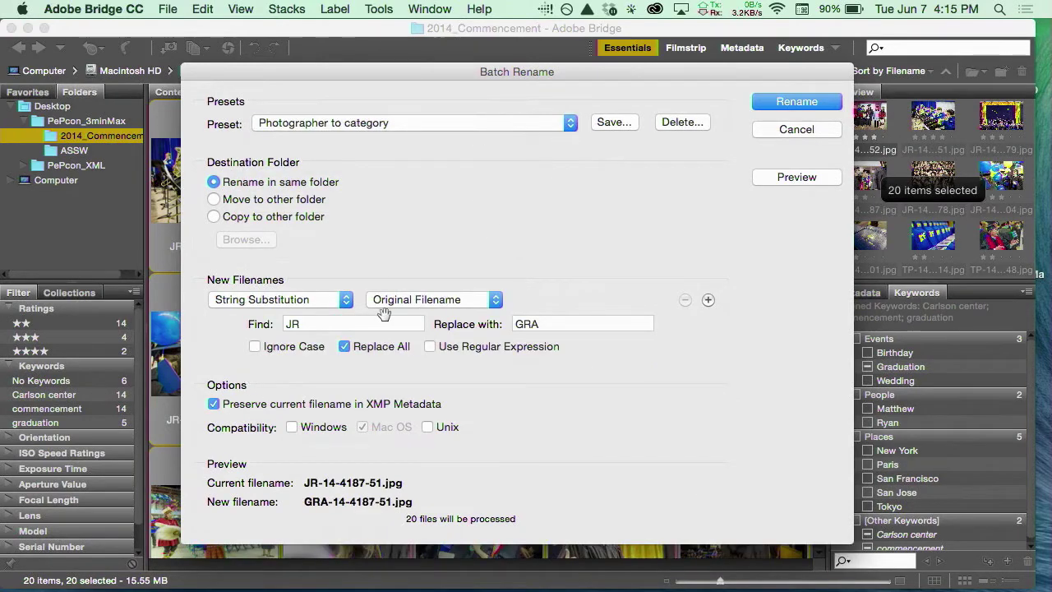
click(509, 121)
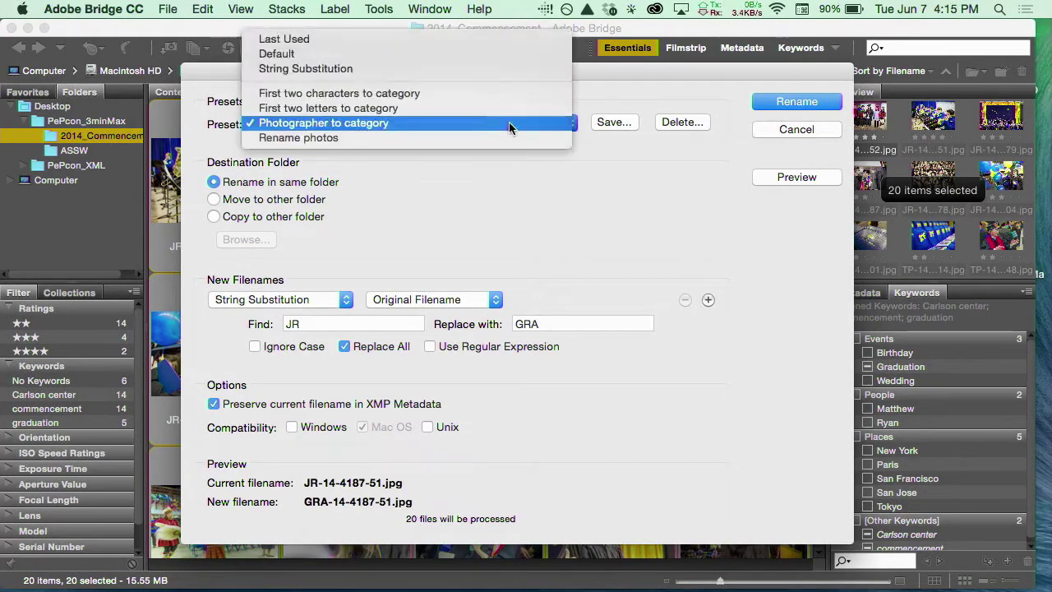
click(506, 110)
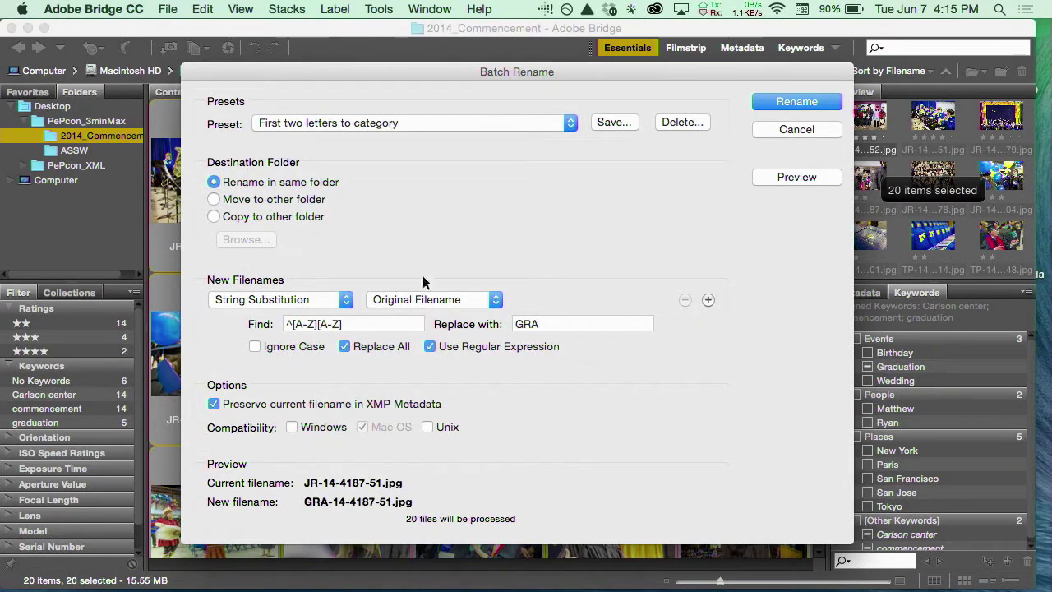
Rename the 20 commencement photos with the GRA prefix, e.g. GRA-14-4186-0001.jpg.
click(787, 97)
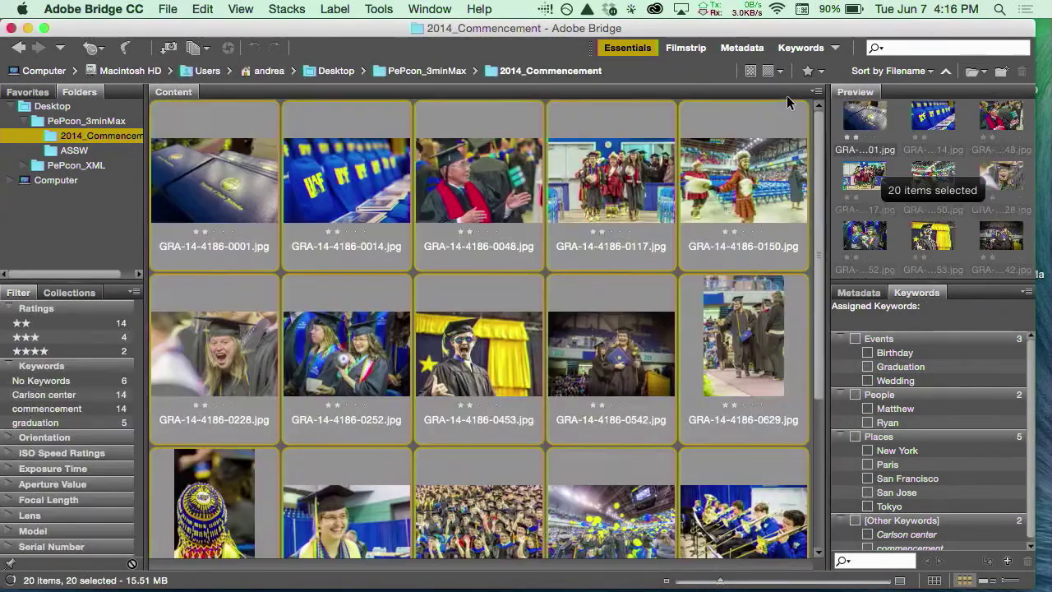